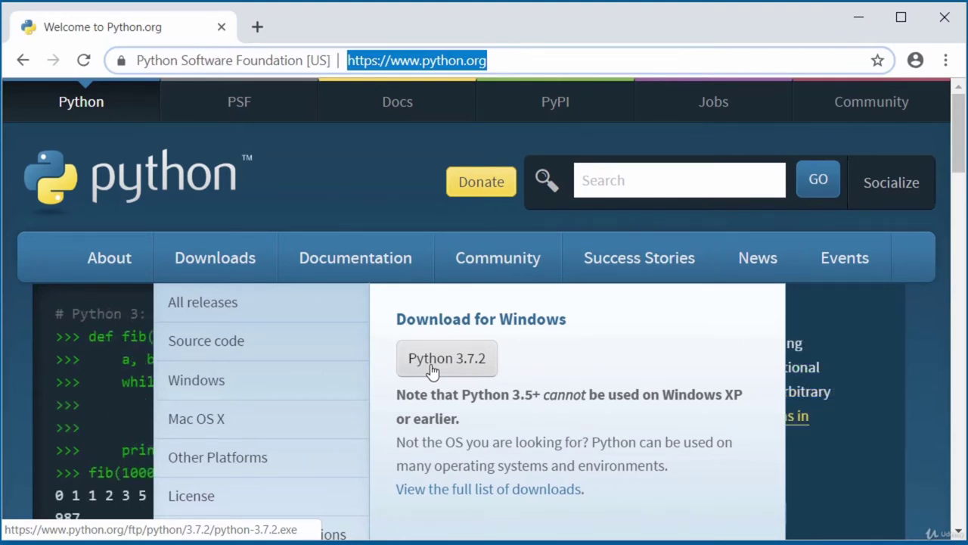
Download the Python 3.7.2 installer for Windows, launch python-3.7.2.exe and minimise the browser window.
left_click(432, 371)
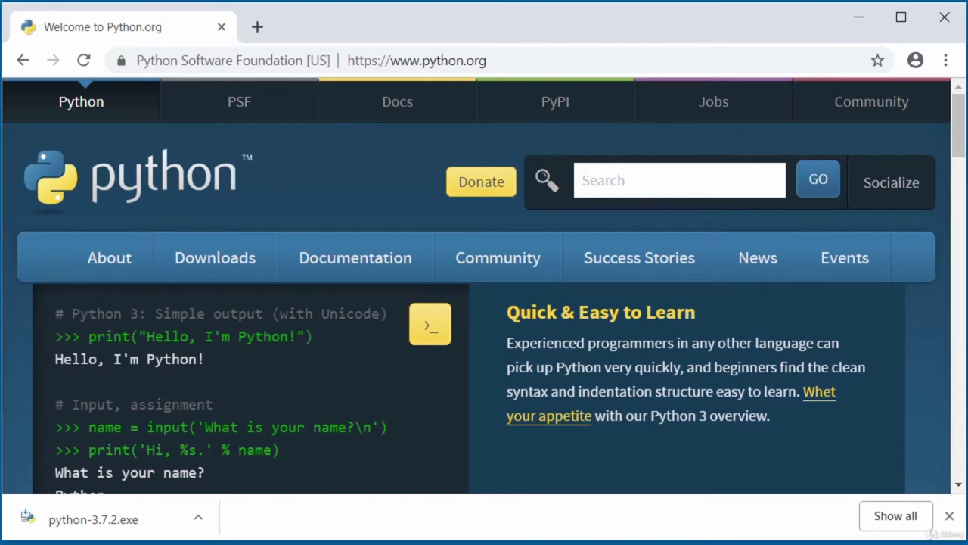
left_click(89, 522)
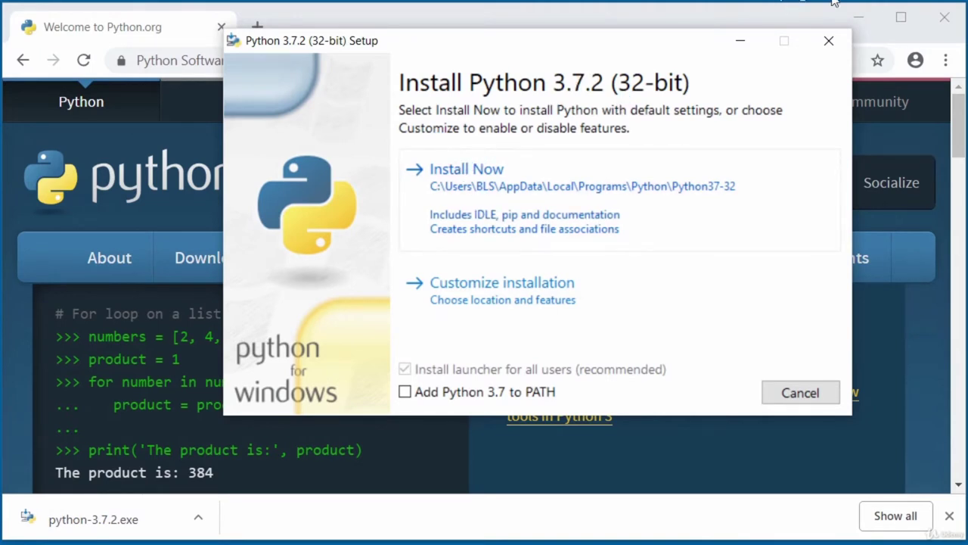
left_click(860, 17)
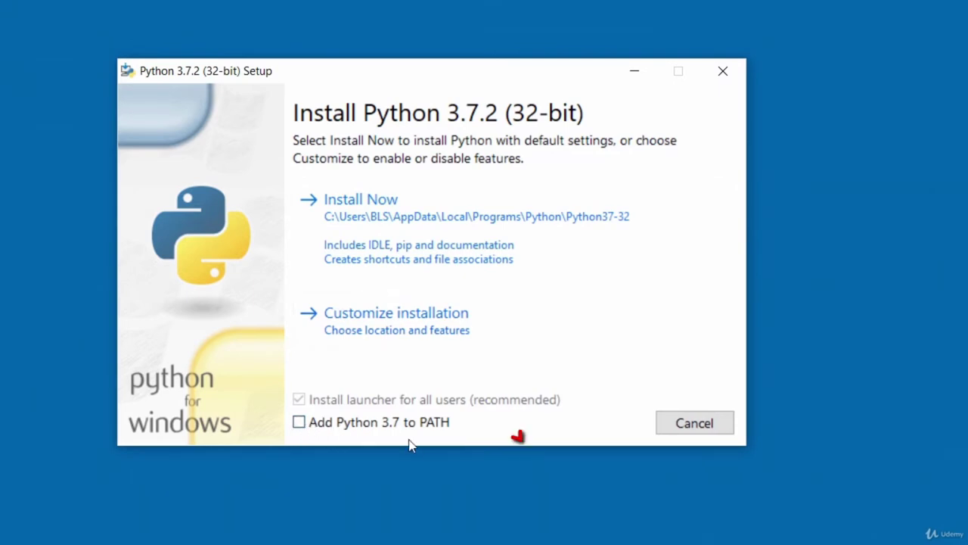
Install Python 3.7.2 with default settings and Python 3.7 added to PATH, and close the finished setup.
left_click(299, 424)
left_click(380, 218)
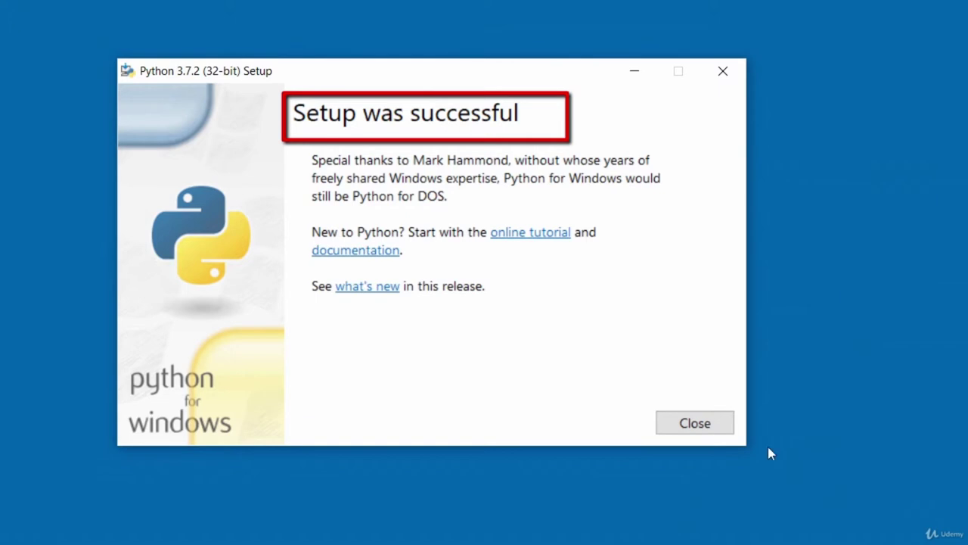
left_click(702, 425)
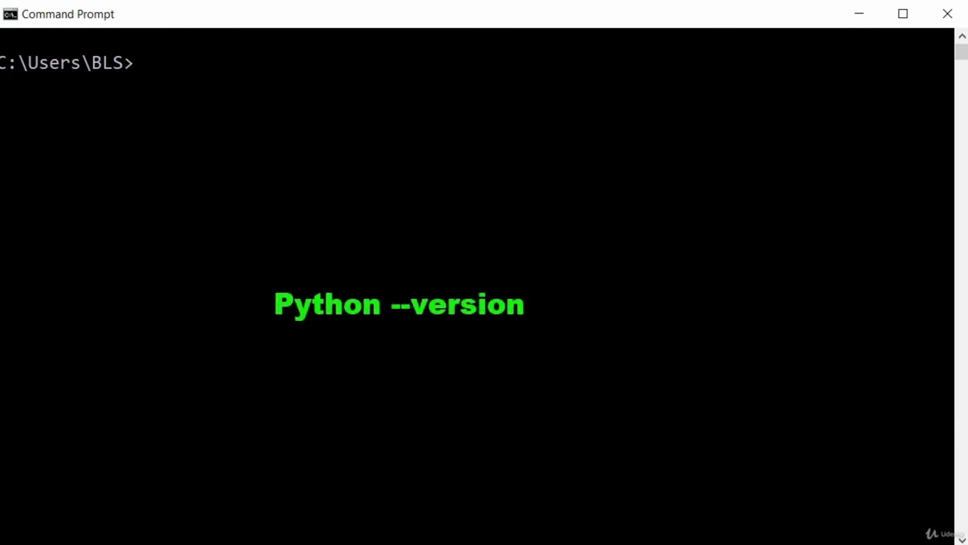
Check the installed Python version in Command Prompt by running python --version.
type("python ")
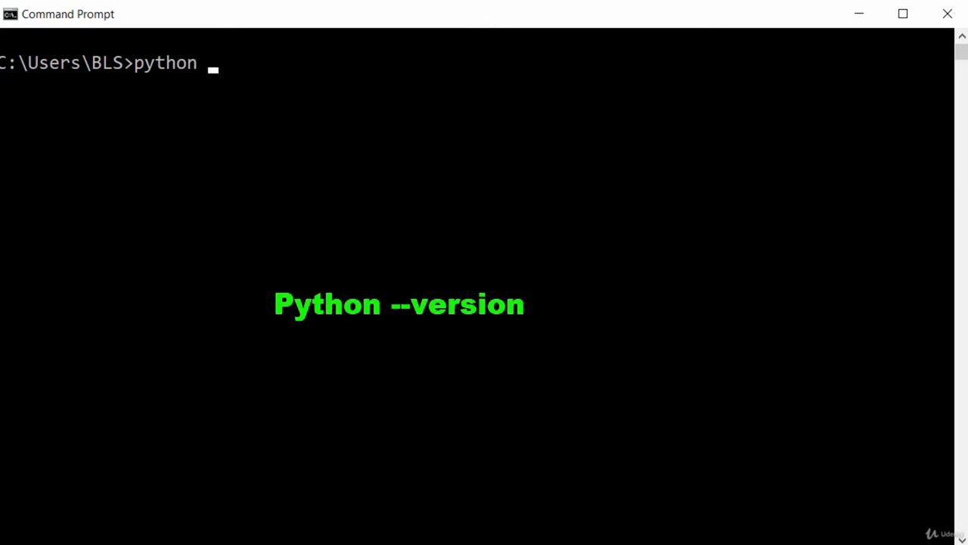
type("--")
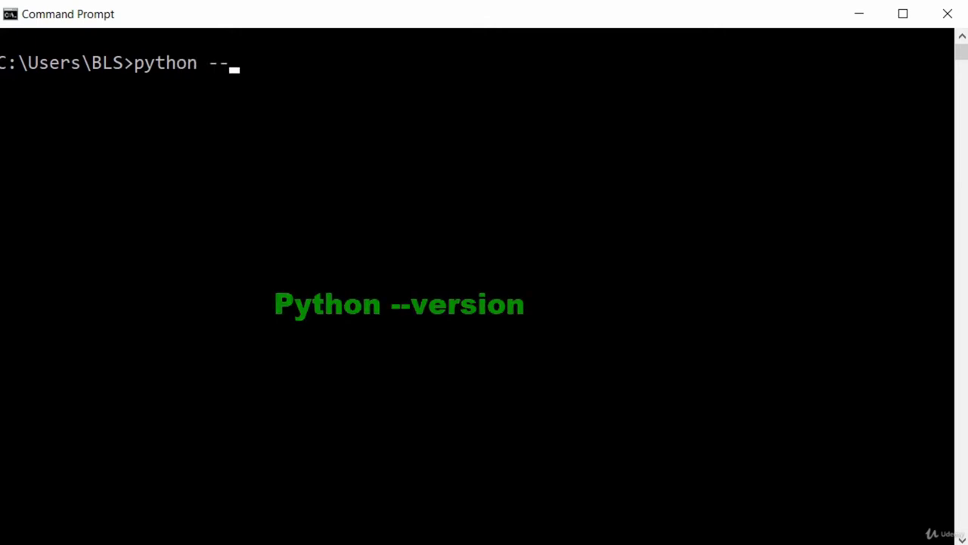
type("version")
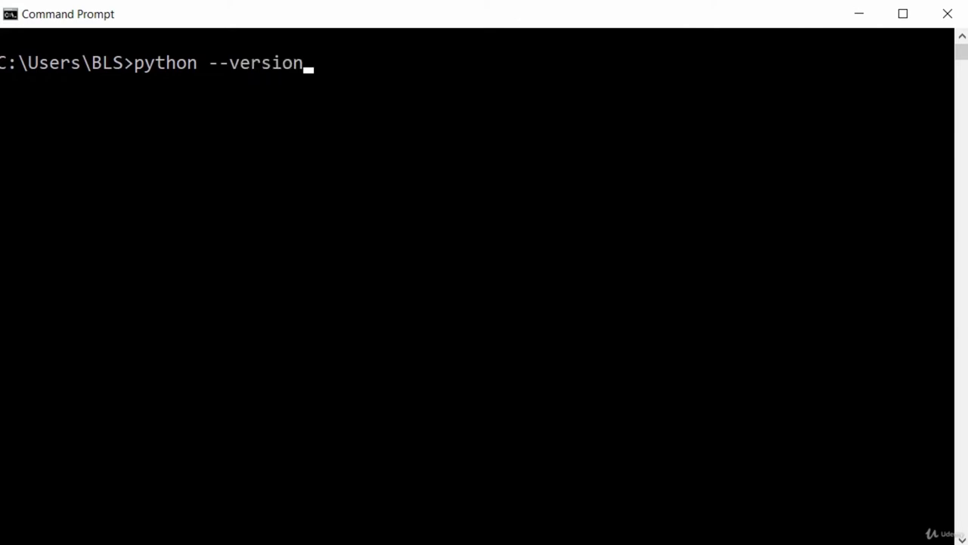
key("Return")
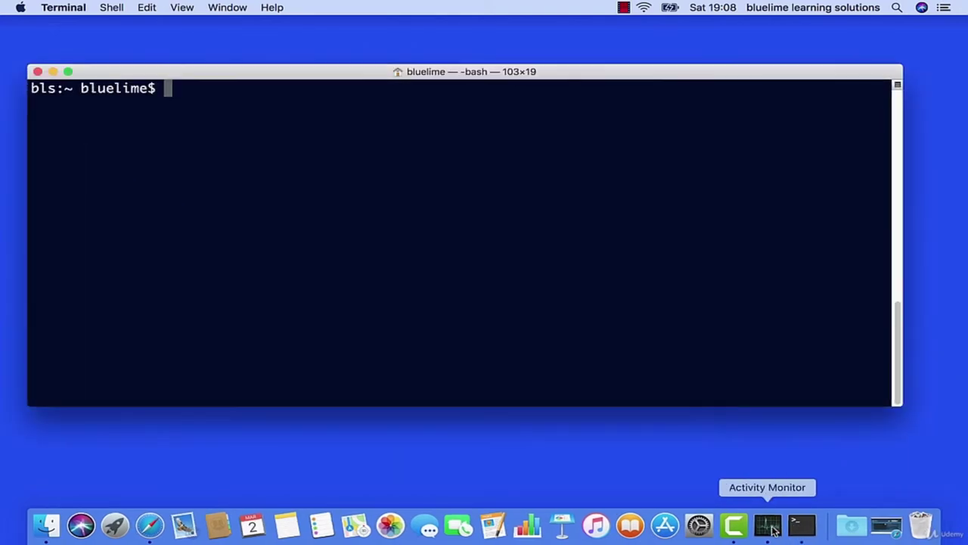
Check the default Python version in the Mac Terminal by running python --version.
type("python --version")
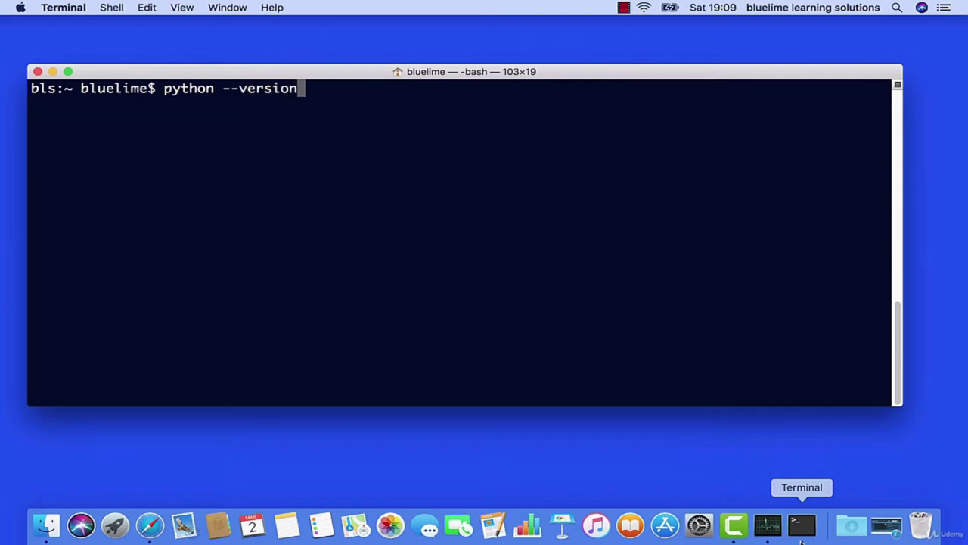
key("Return")
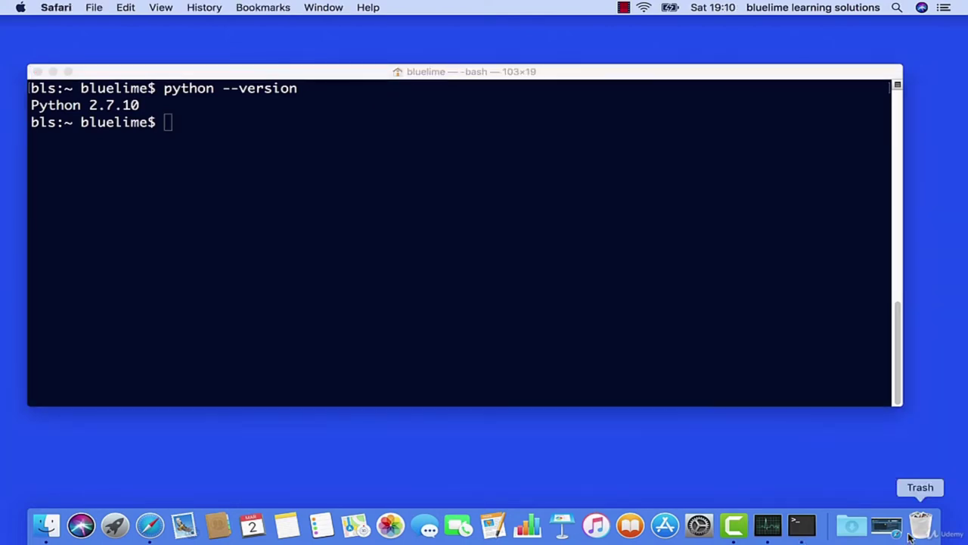
Switch to Safari, download Python 3.7.2 for Mac OS X and open python-3.7.2-macosx10.9.pkg from the Downloads folder in Finder.
left_click(889, 525)
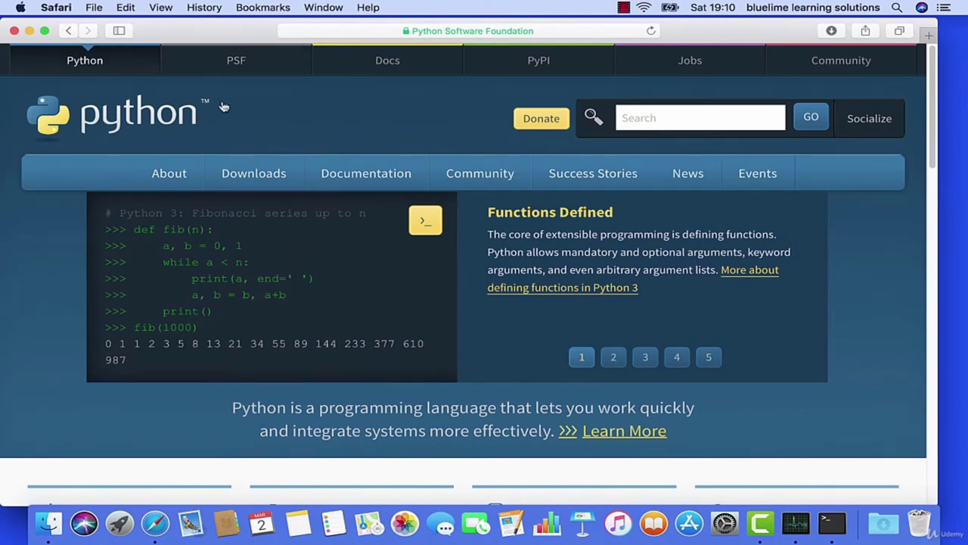
mouse_move(257, 183)
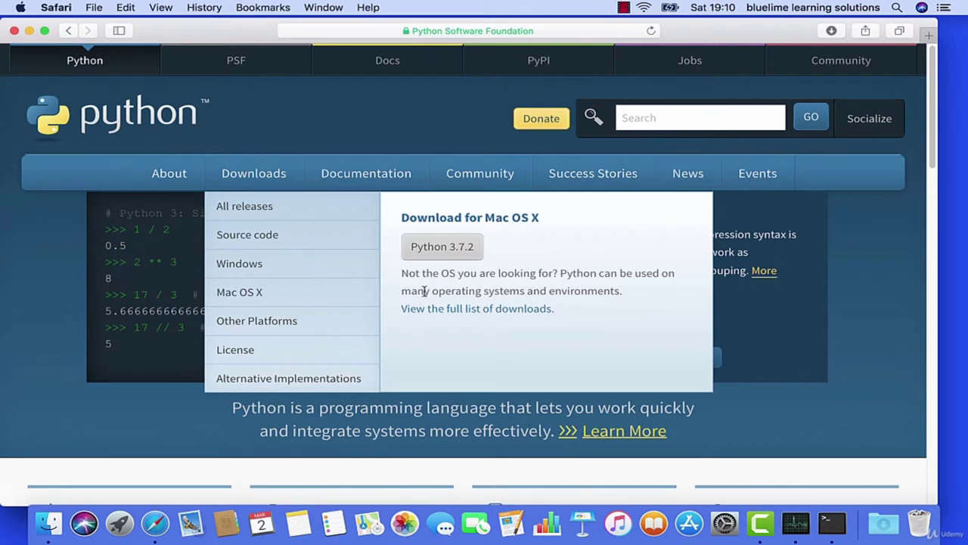
left_click(443, 255)
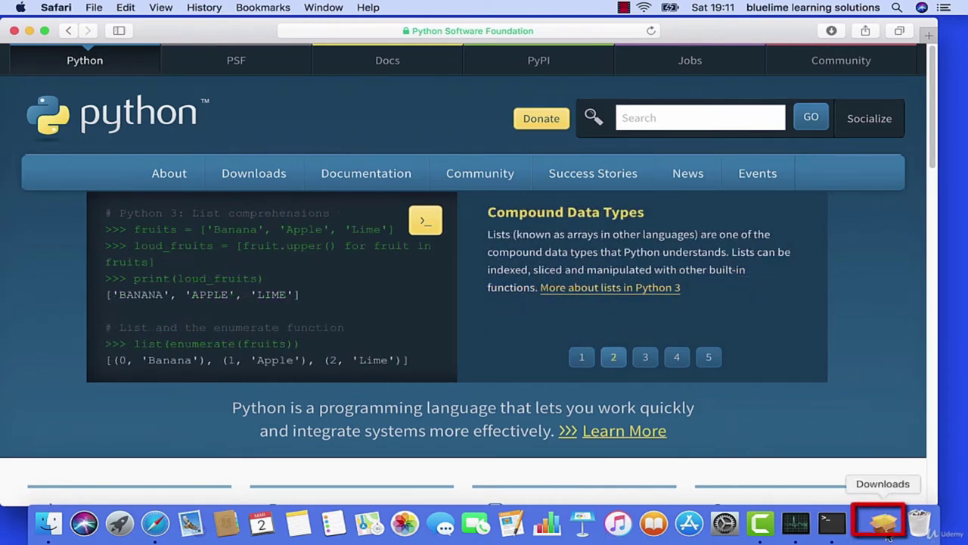
left_click(885, 525)
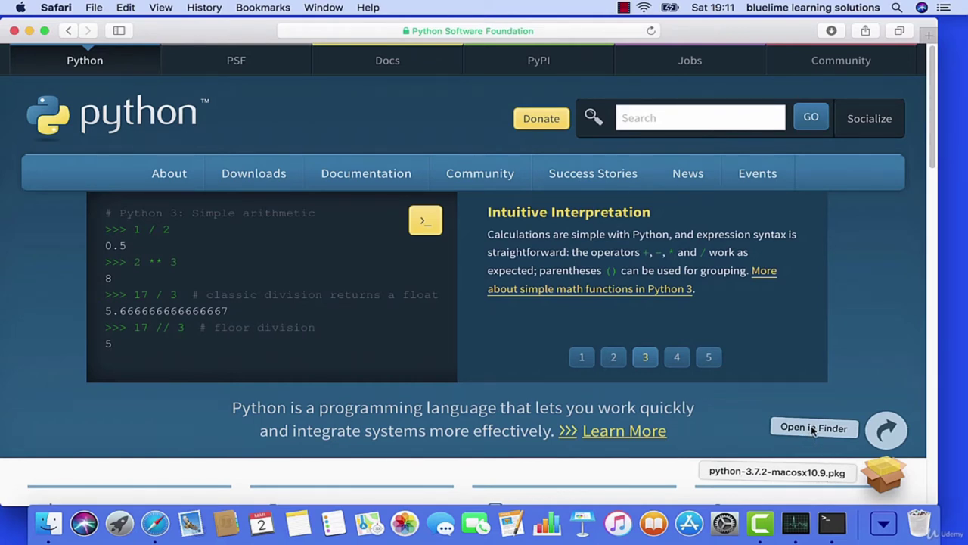
left_click(837, 429)
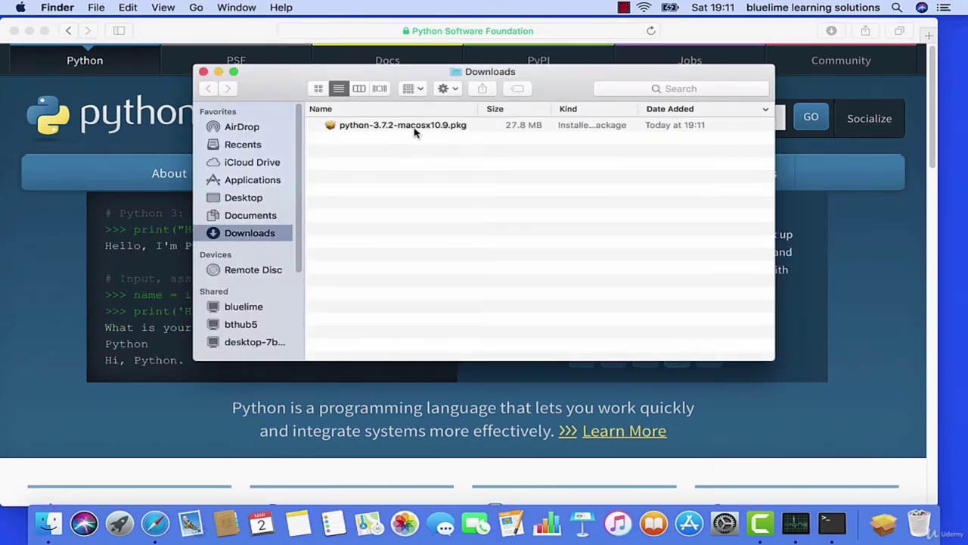
double_click(404, 126)
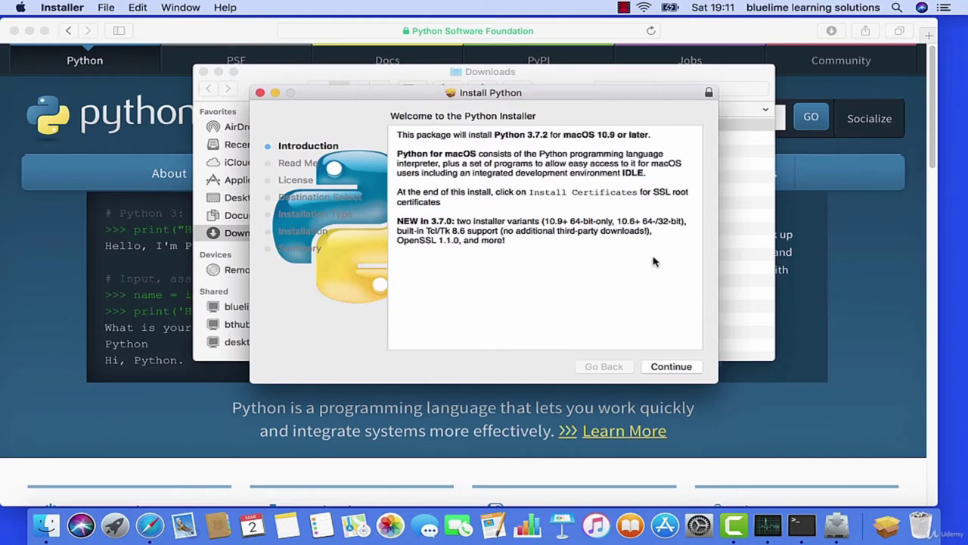
Minimise the Safari, Terminal and Downloads windows so only the Python installer stays open.
left_click(29, 31)
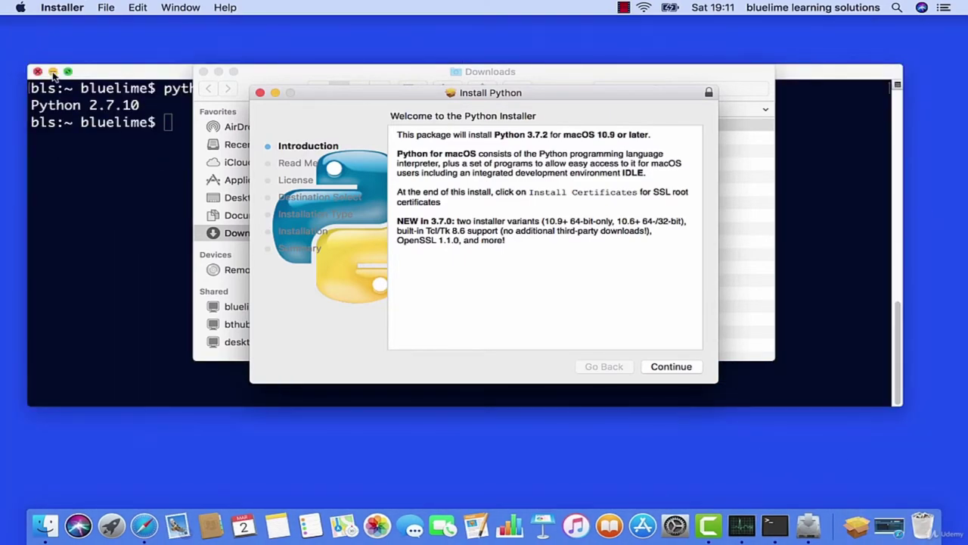
left_click(52, 71)
left_click(217, 72)
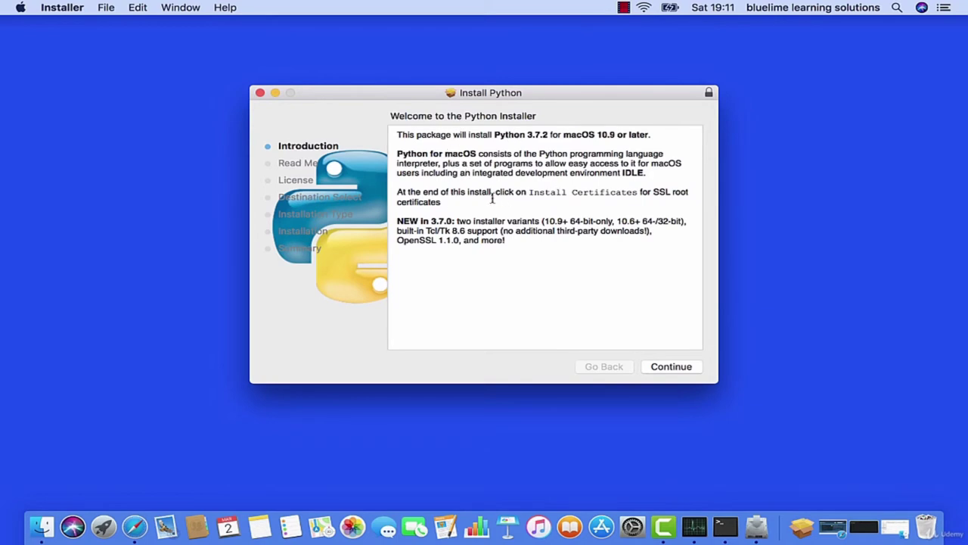
Go through the Python installer's introduction, Read Me and license pages and agree to the software license terms.
left_click(670, 370)
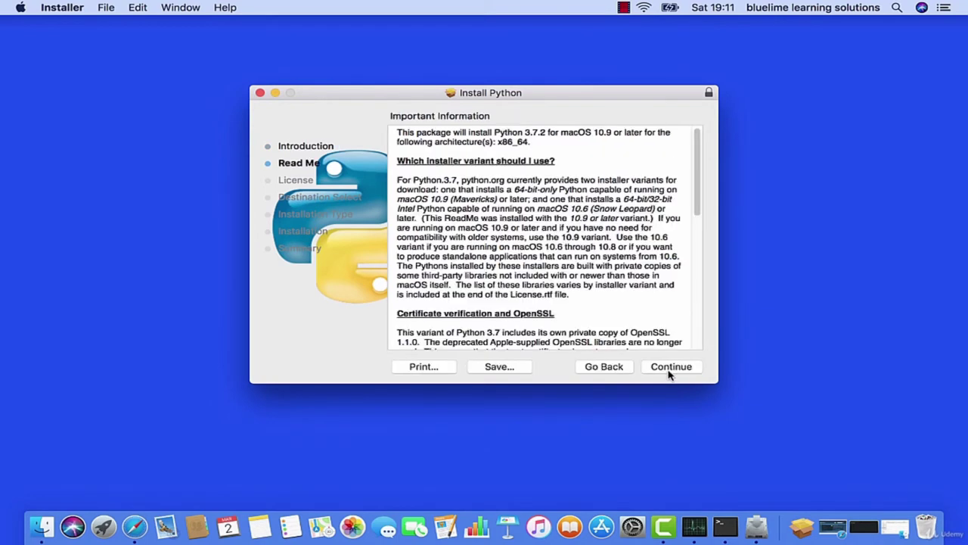
left_click_drag(700, 194, 693, 217)
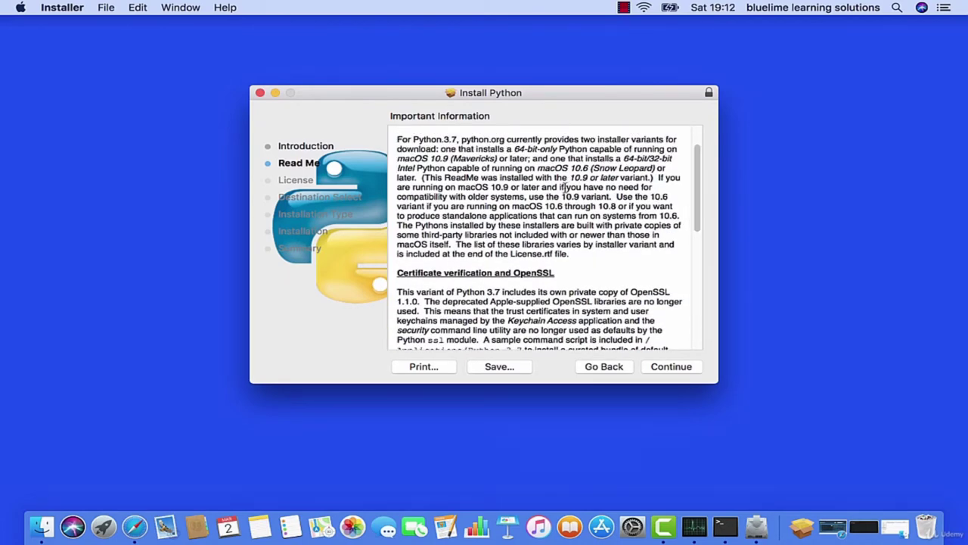
left_click(673, 368)
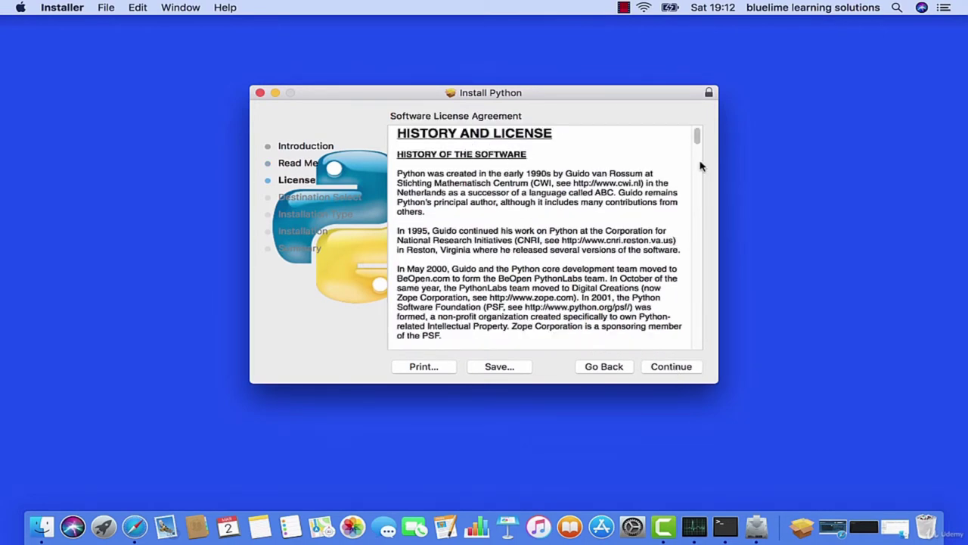
left_click_drag(696, 140, 690, 344)
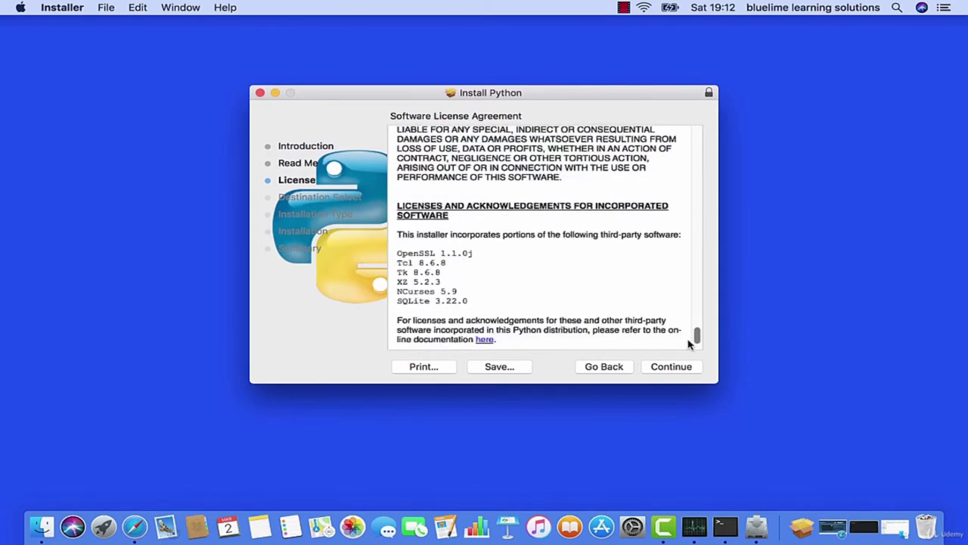
left_click(671, 367)
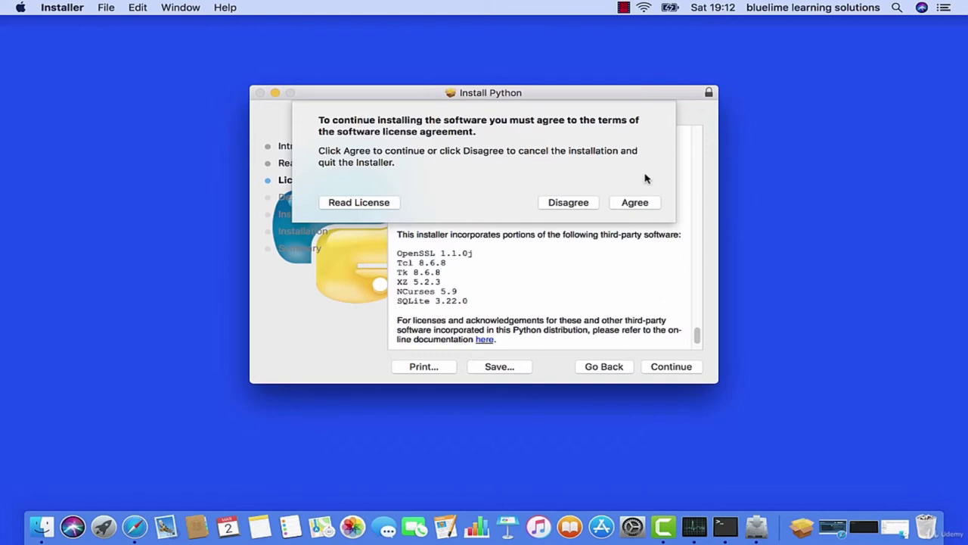
left_click(642, 206)
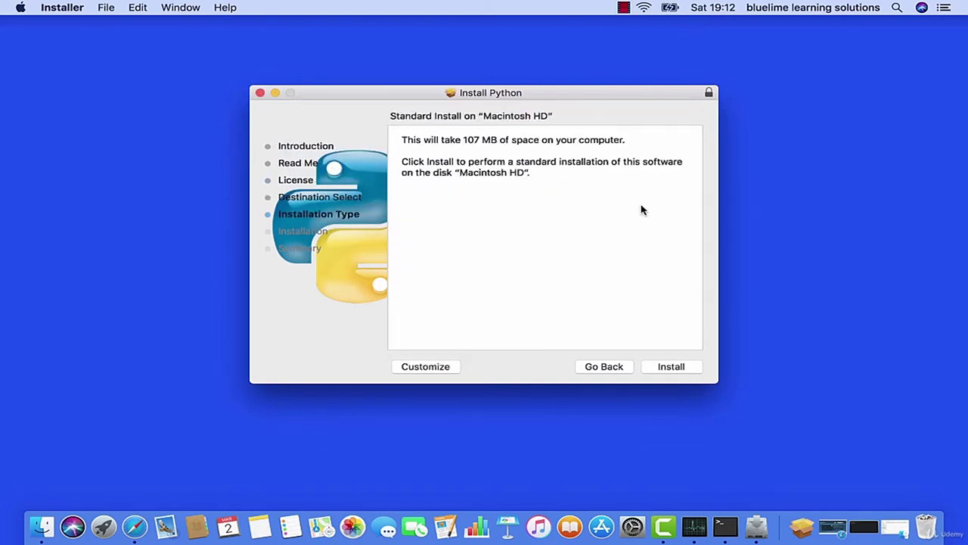
Start the standard installation on Macintosh HD and authorise it by entering the account password.
left_click(676, 369)
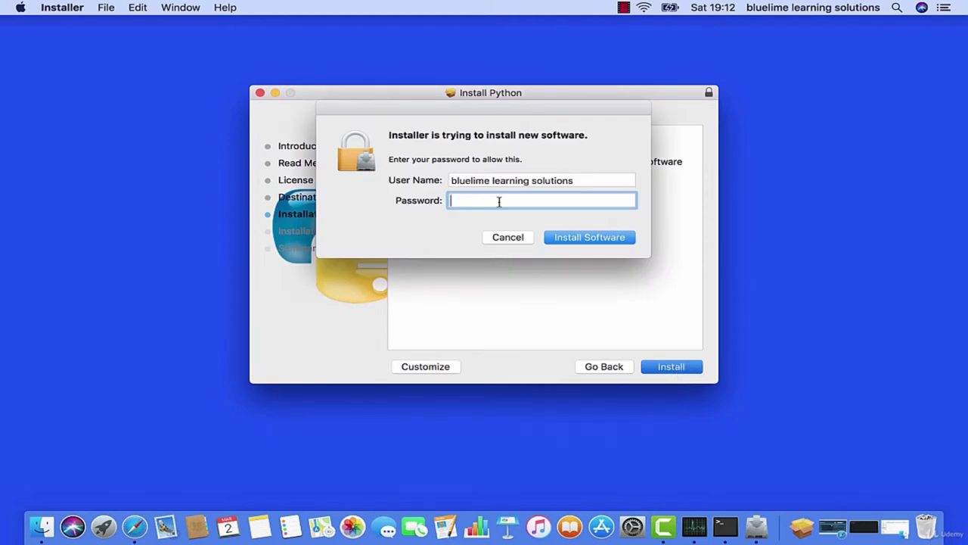
left_click(498, 203)
type("••••••••")
left_click(594, 241)
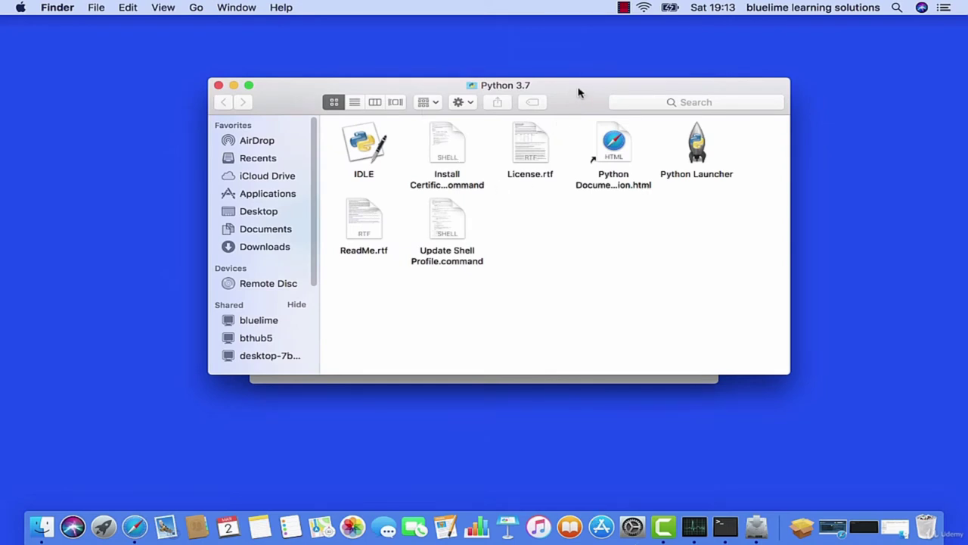
Close the Python 3.7 folder and the finished installer, moving the installer package to the Trash.
left_click_drag(578, 93, 577, 118)
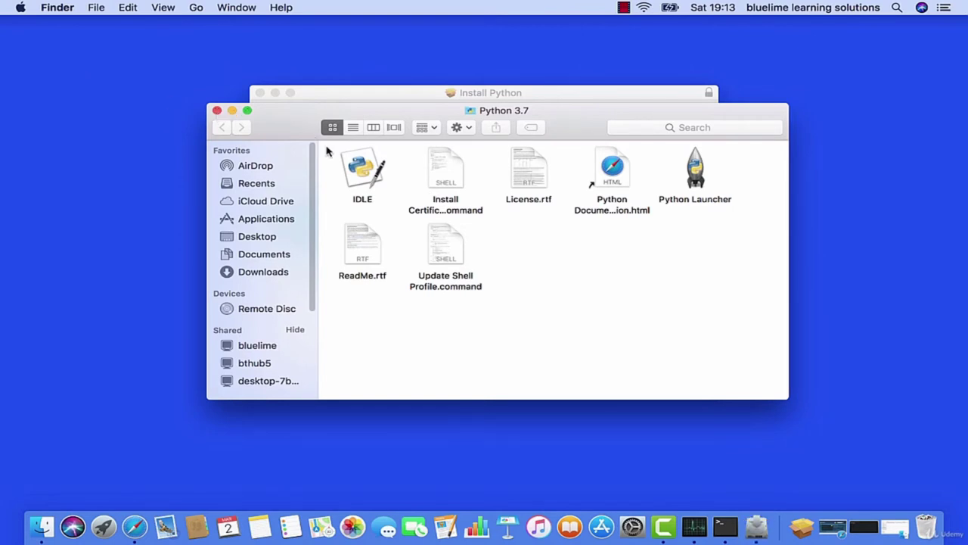
left_click(217, 111)
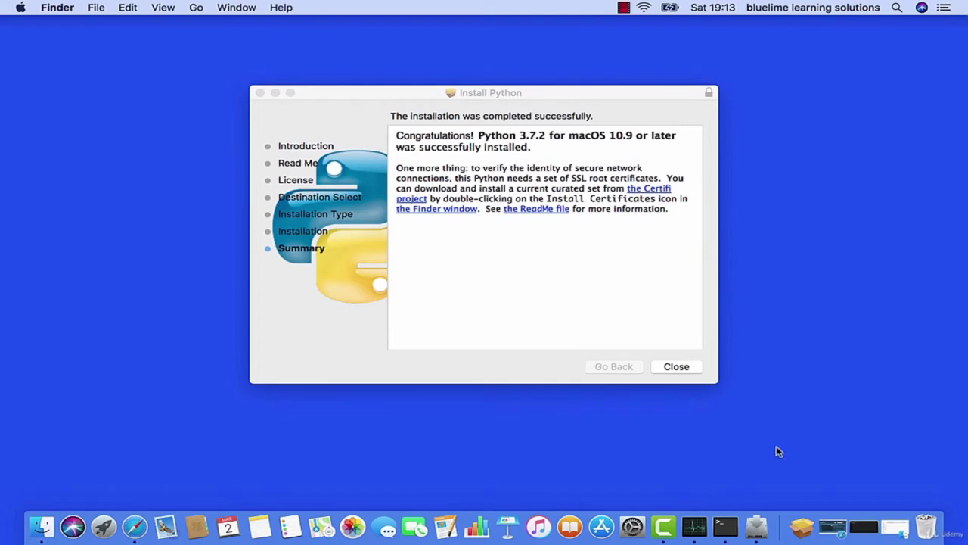
left_click(683, 370)
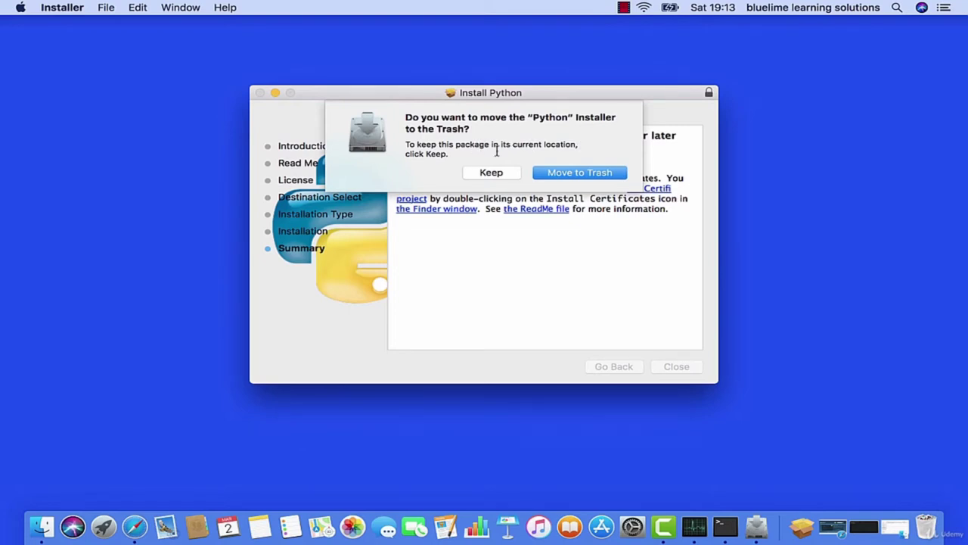
left_click(579, 174)
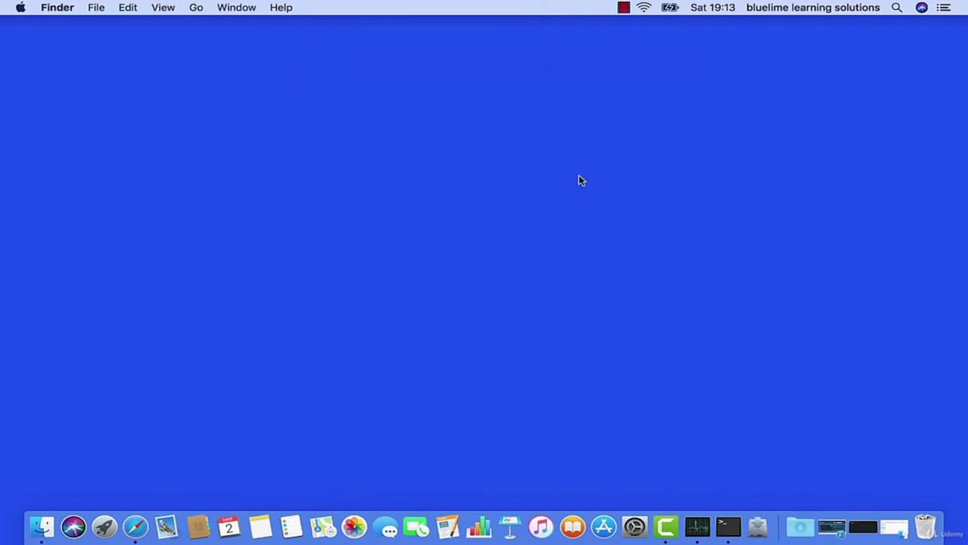
Restore the Terminal window and check the Python 3 version by running python3 --version.
left_click(869, 527)
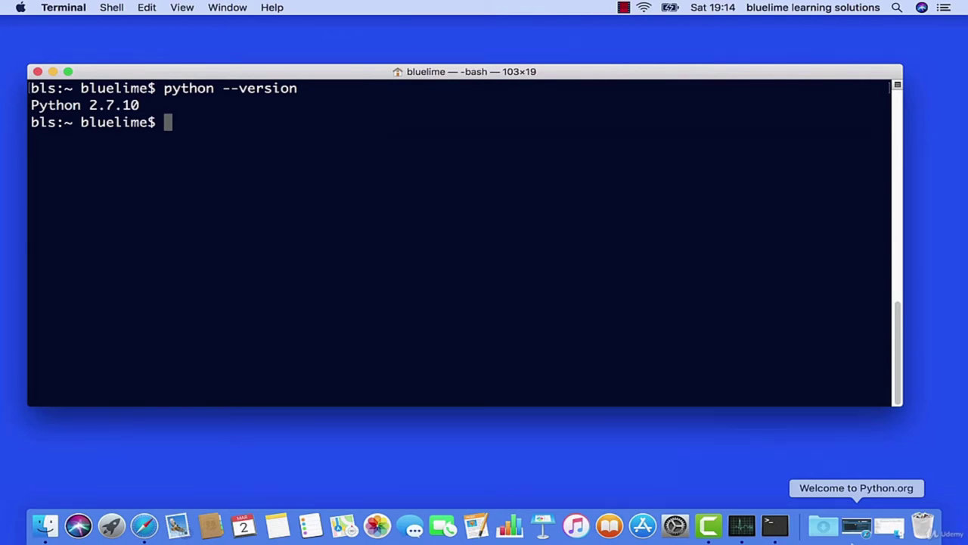
type("python3 --version")
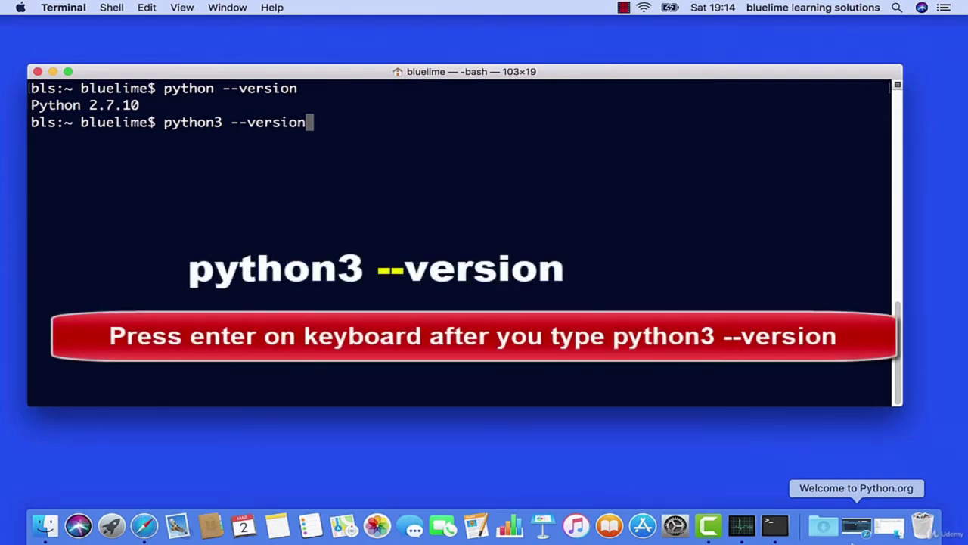
key("Return")
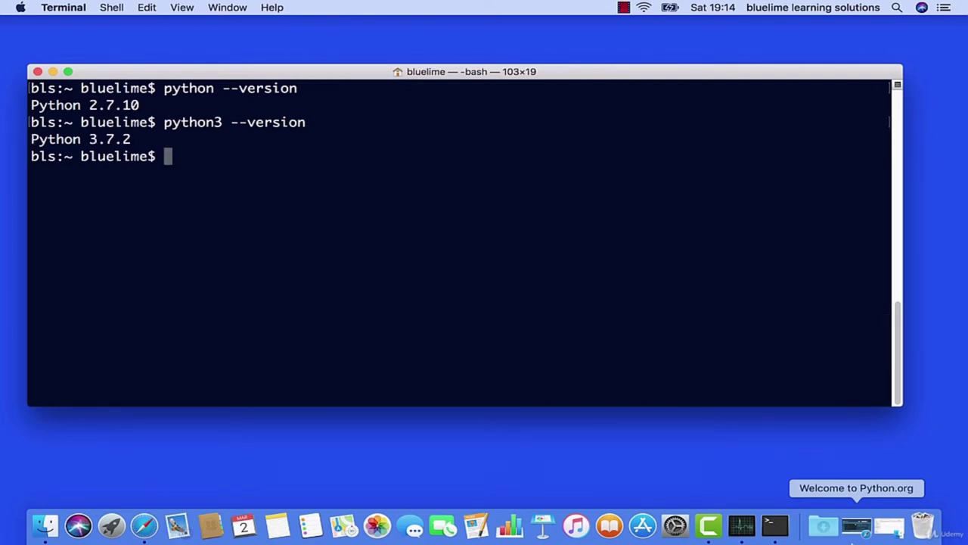
Check the version of the default Python on the Mac by running python --version.
type("python")
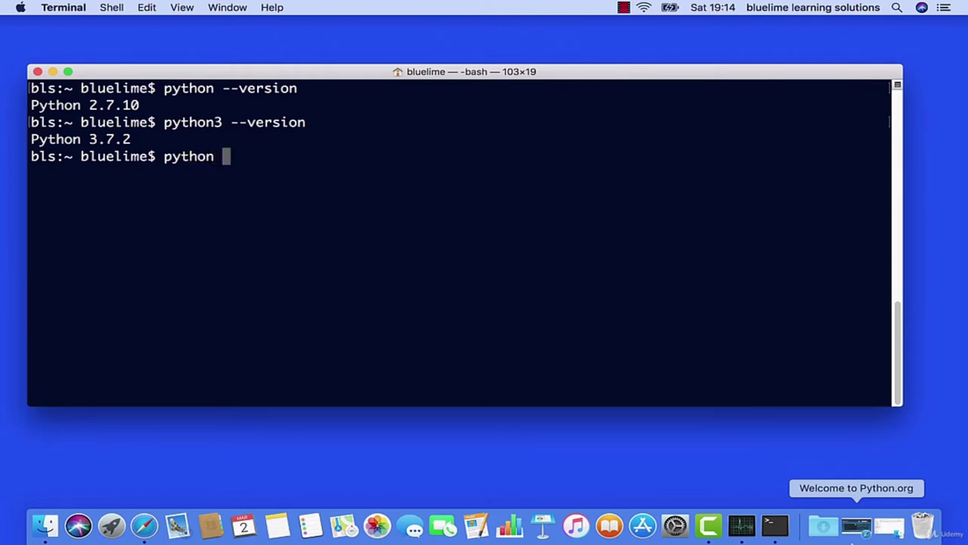
type(" --version")
key("Return")
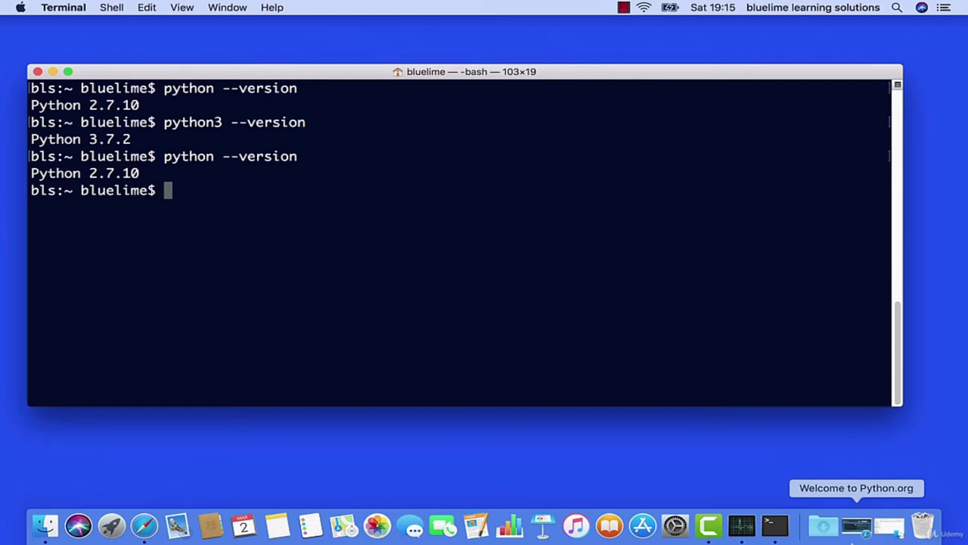
Evaluate 6 + 6 in the default interpreter started with python, and leave it with exit().
type("python")
key("Return")
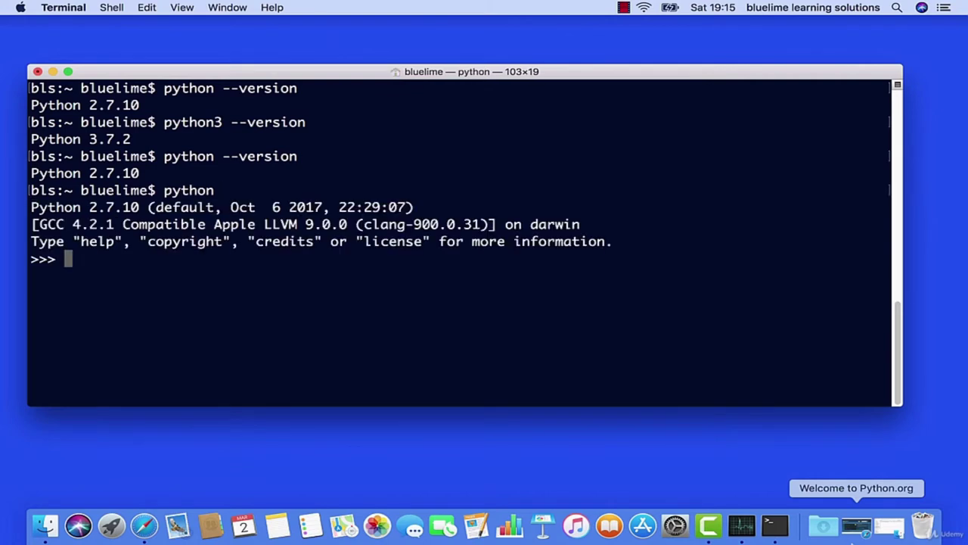
type("6 + 6")
key("Return")
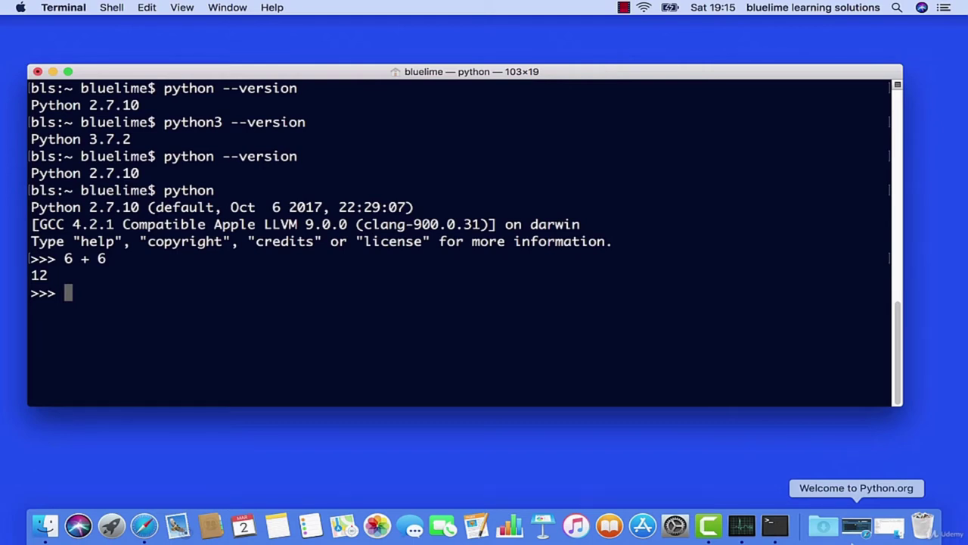
type("exit()")
key("Return")
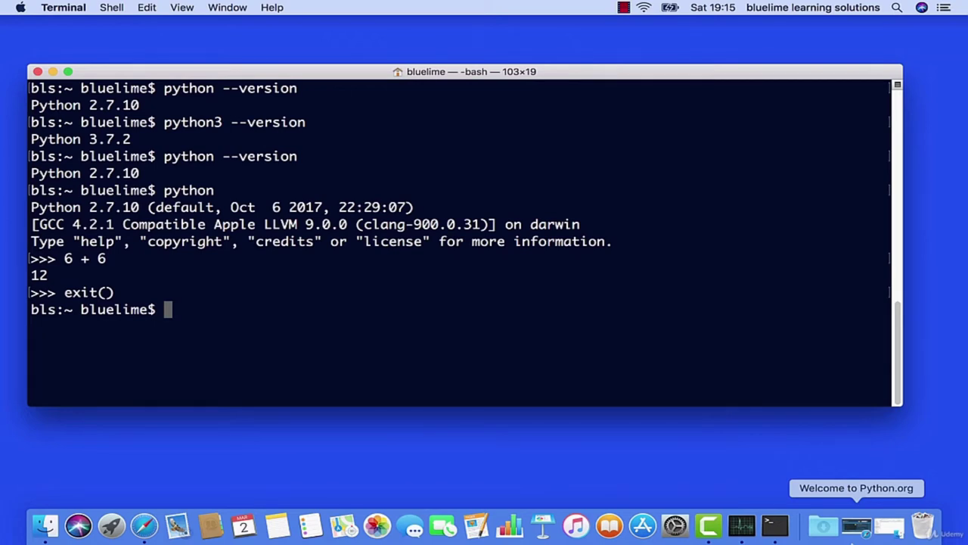
Clear the terminal output with clear and start the Python 3 interpreter with python3.
type("clear")
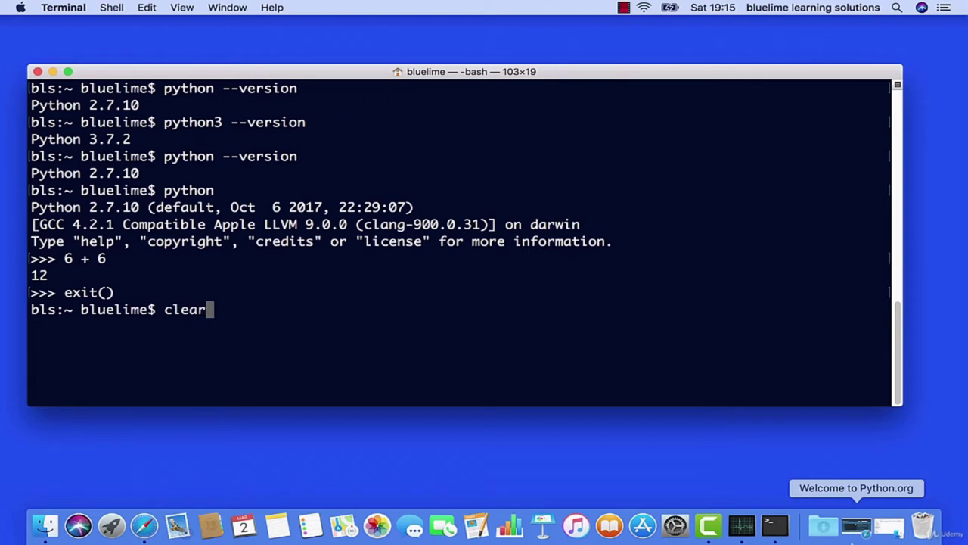
key("Return")
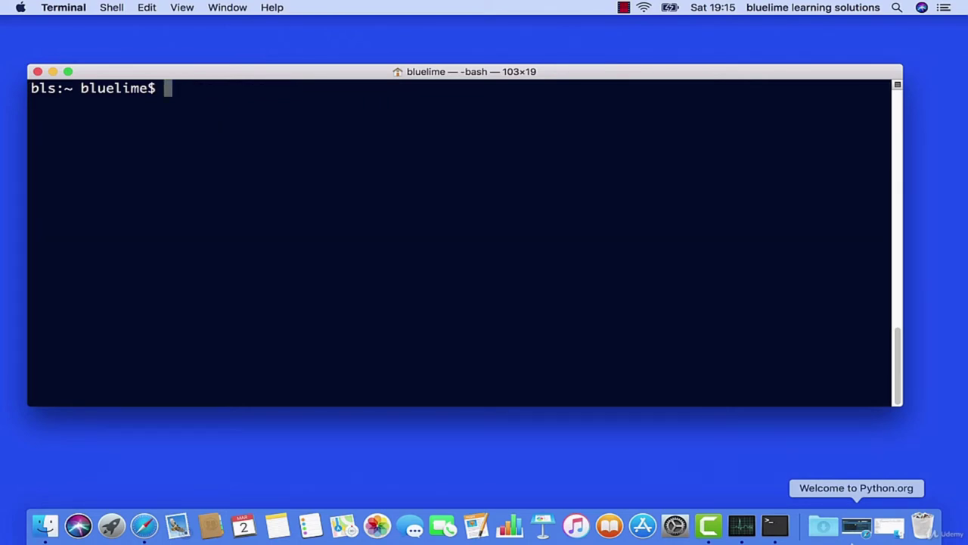
type("python3")
key("Return")
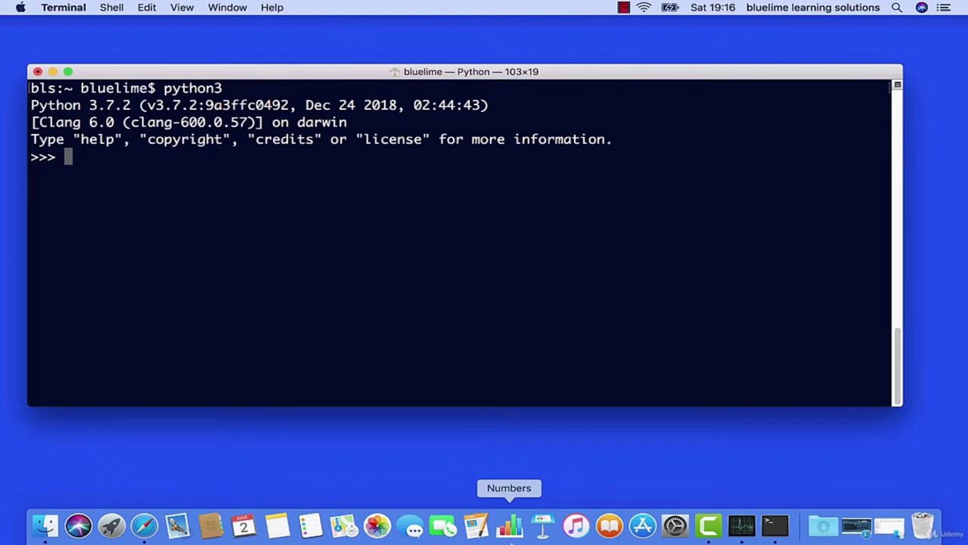
Evaluate 8 + 7 in the Python 3 interpreter and return to the shell with exit().
type("8 + 7")
key("Return")
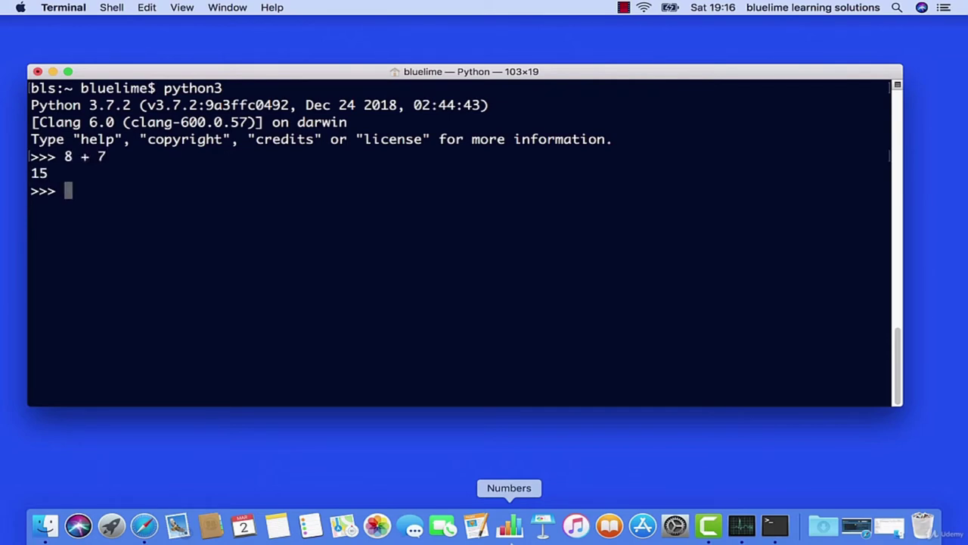
type("exit(")
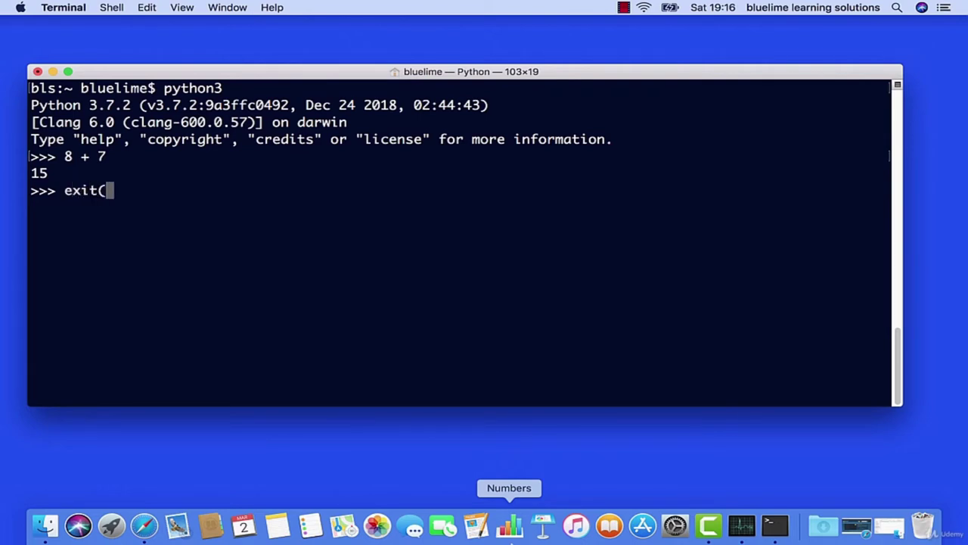
type(")")
key("Return")
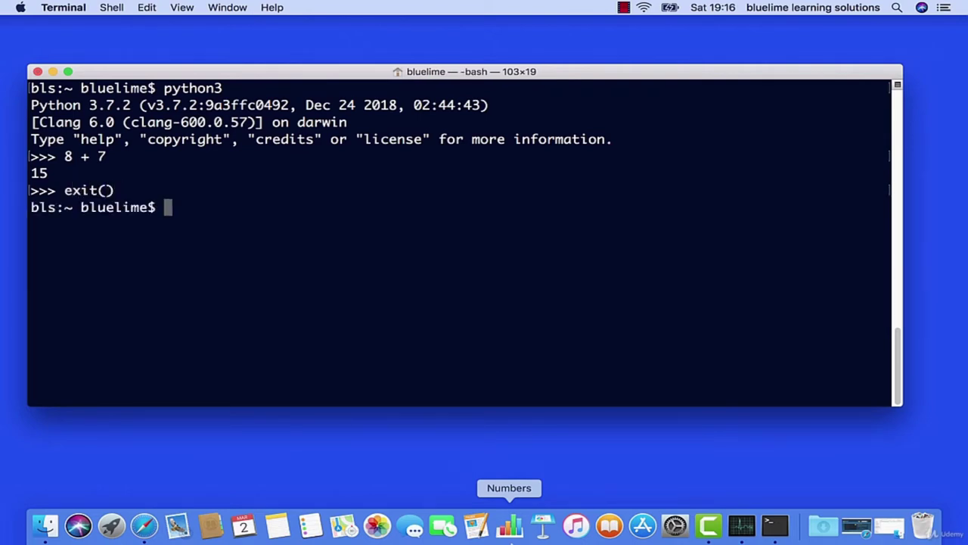